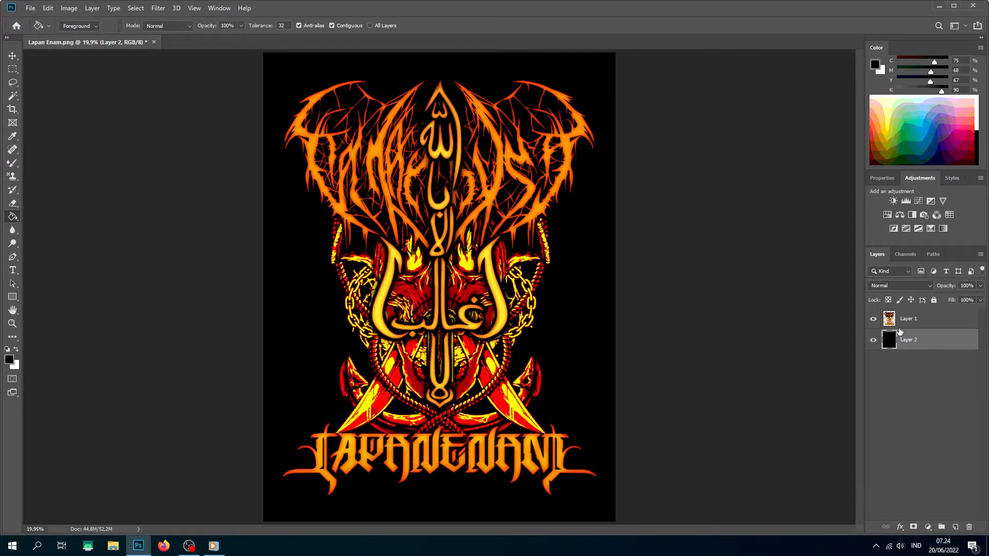
- Flatten the artwork's two layers into a single background image
click(920, 319)
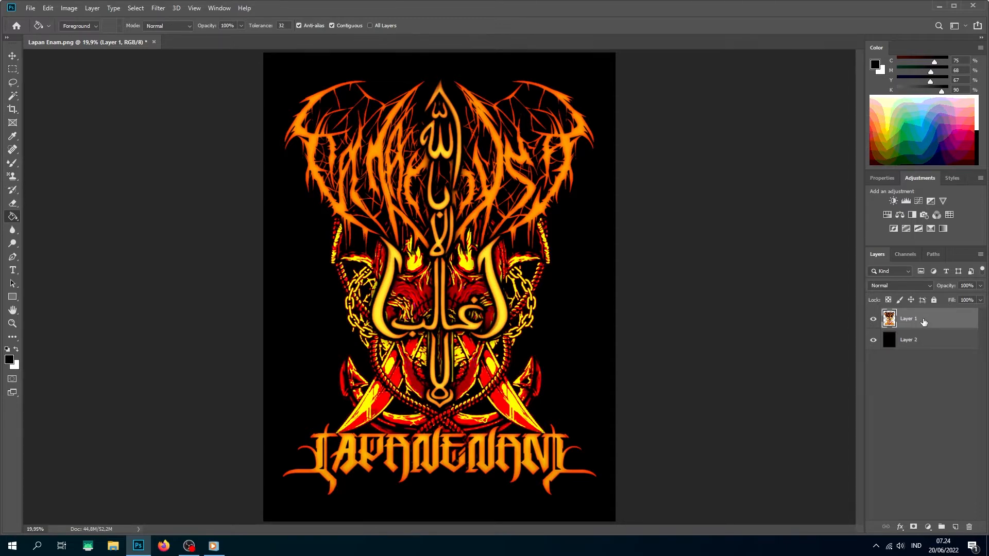
click(981, 253)
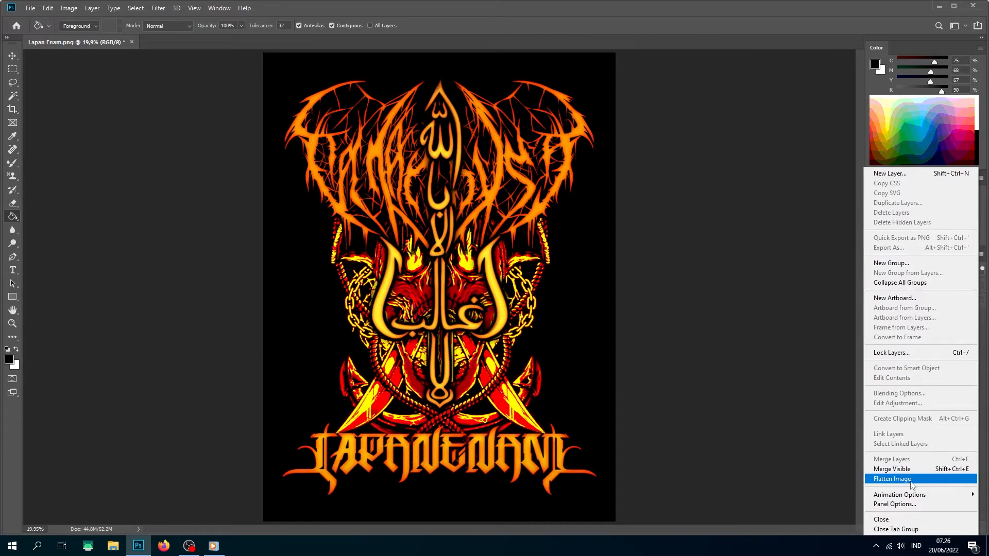
click(912, 479)
- Float the Lapan Enam.png document in its own window and duplicate the image as "Lapan Enam copy"
mouse_move(66, 46)
mouse_down()
mouse_move(71, 56)
mouse_move(78, 48)
mouse_up()
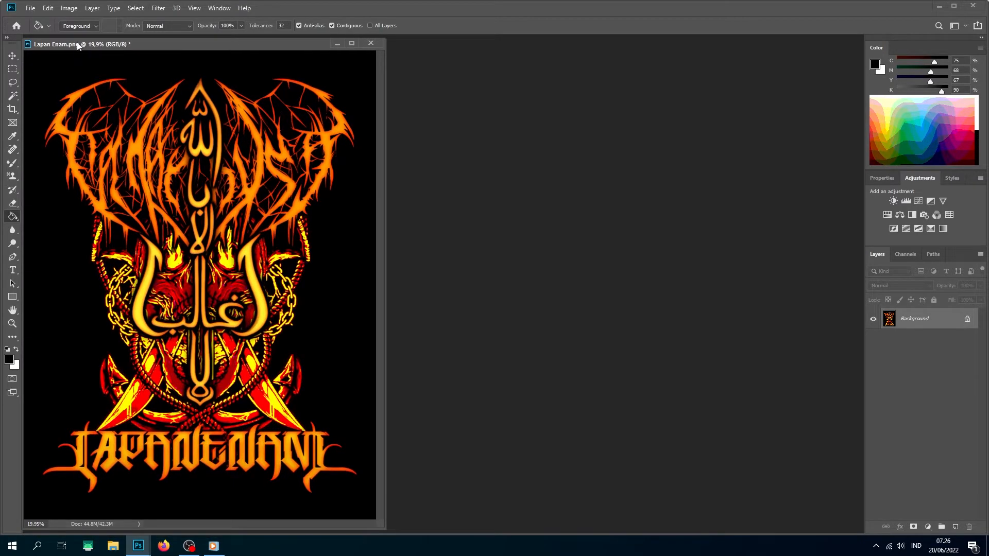
right_click(78, 47)
click(85, 49)
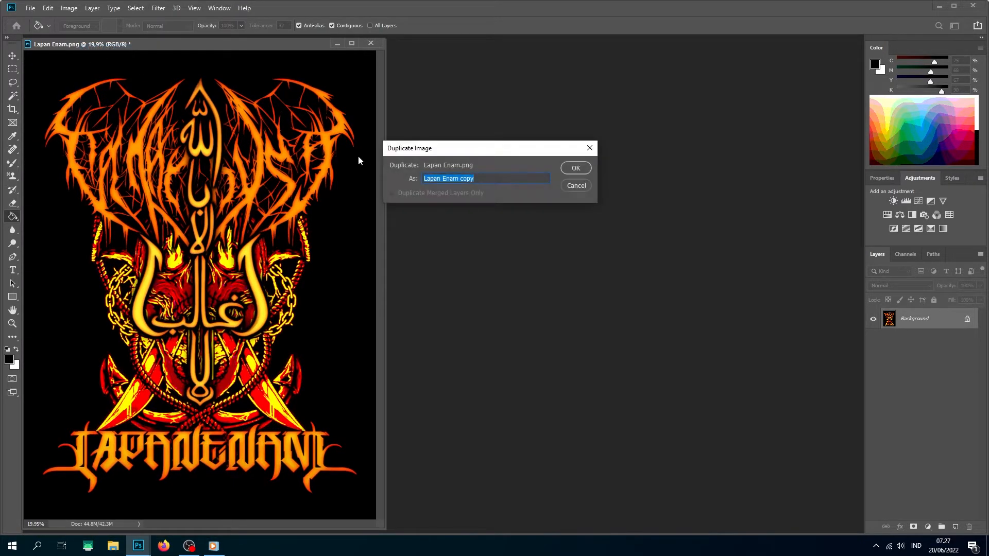
click(577, 168)
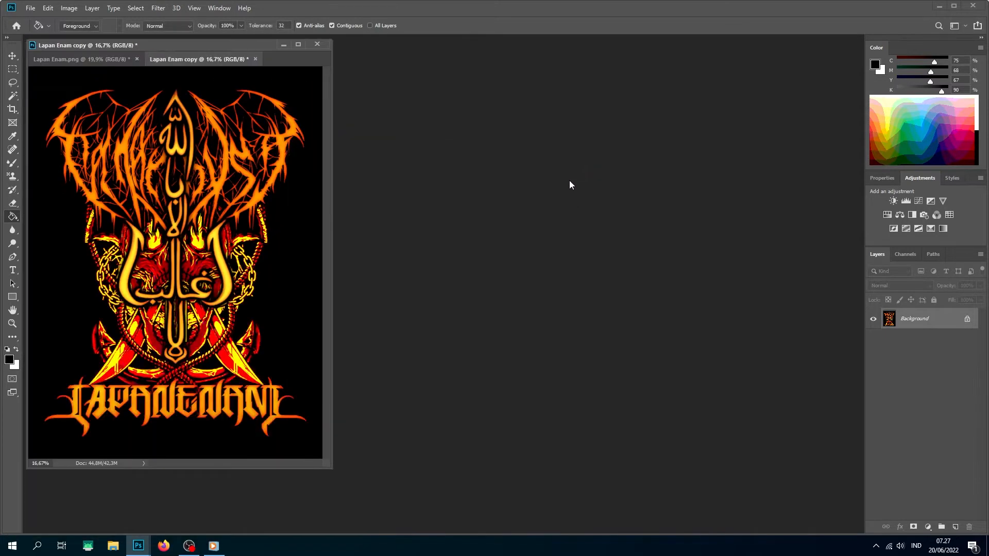
- Separate the Lapan Enam copy into its own floating window and place it beside the original artwork
click(901, 254)
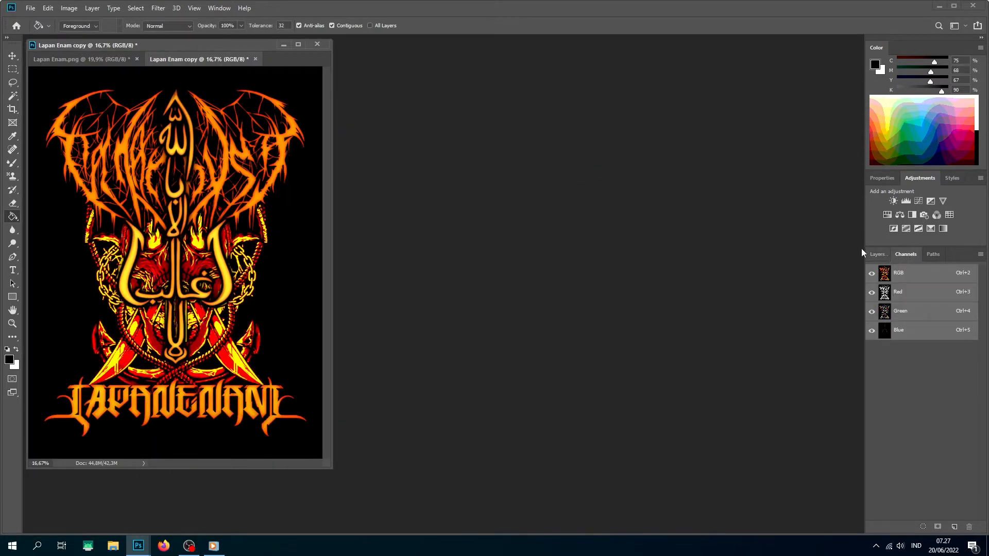
click(876, 254)
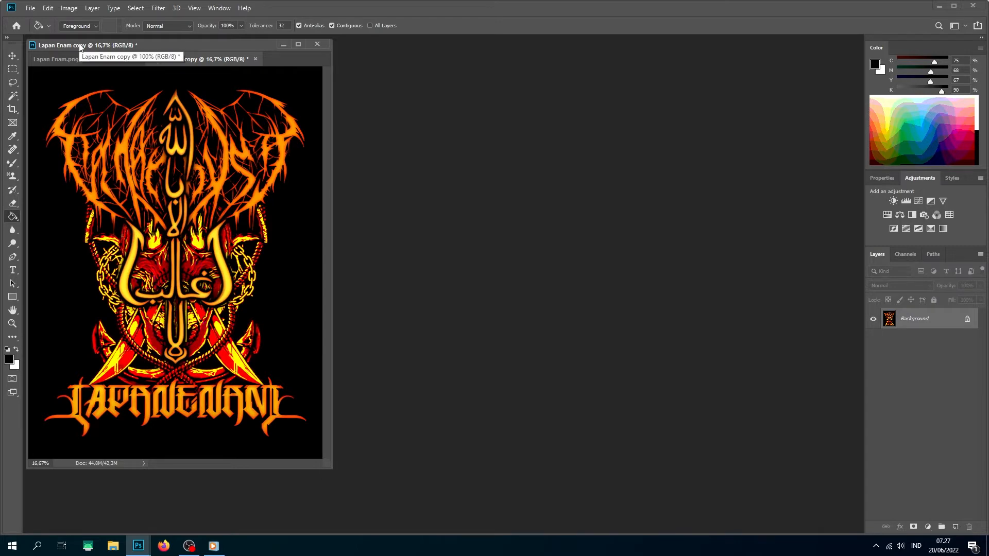
key(ctrl+plus)
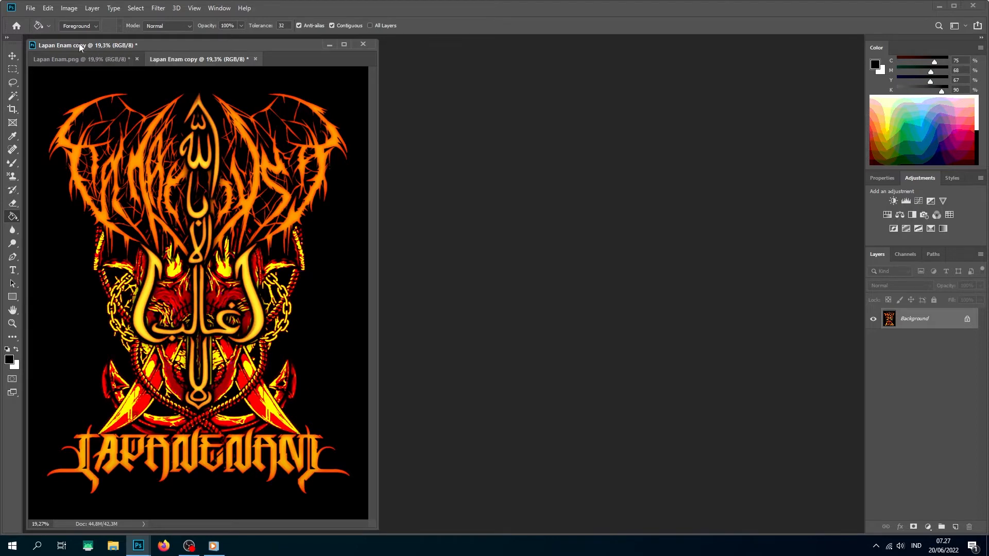
drag(80, 46, 101, 52)
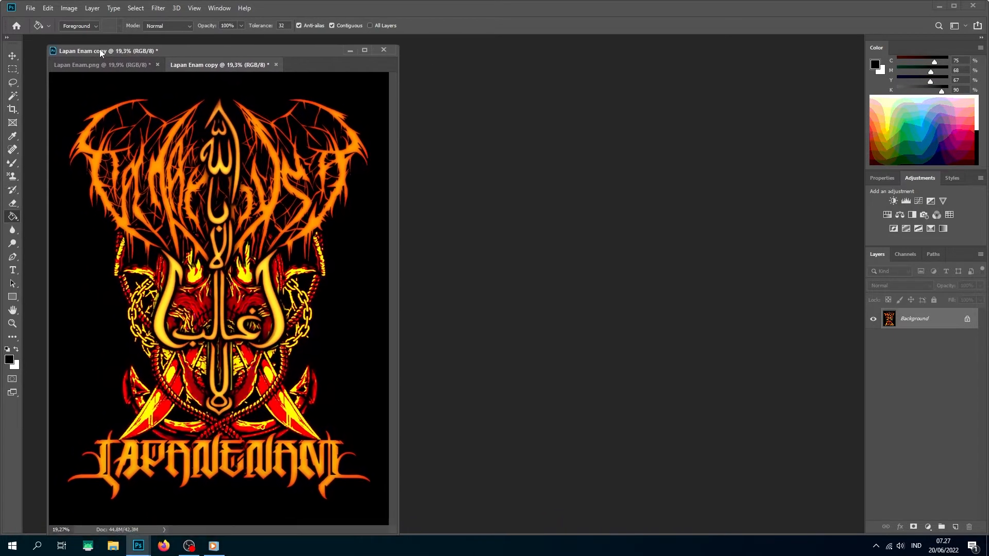
key(ctrl+0)
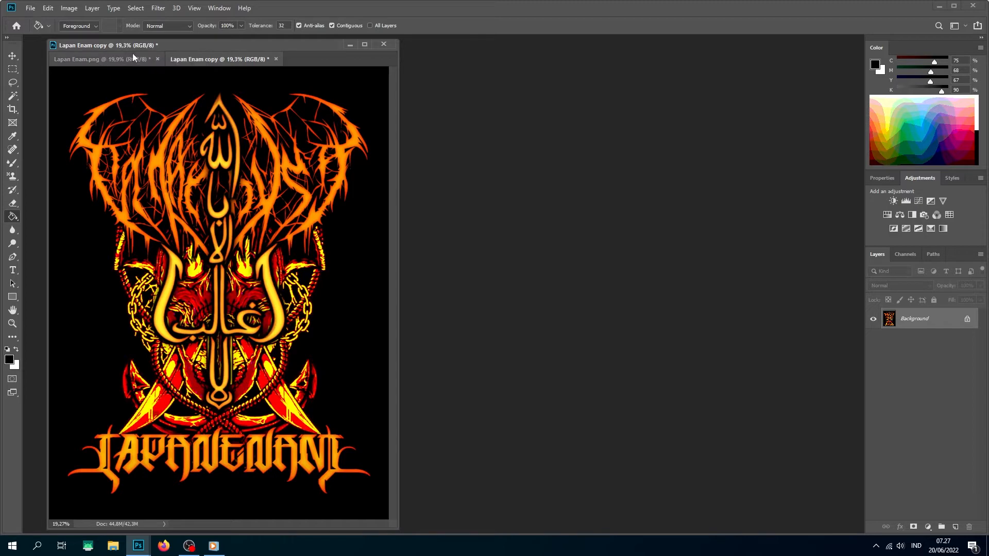
drag(178, 55, 437, 53)
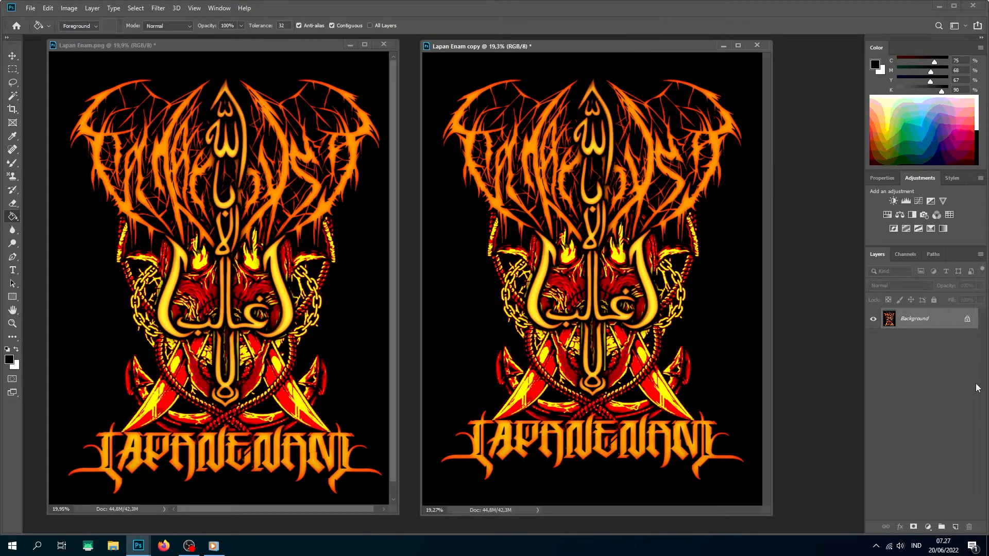
- Load the Red channel of the duplicate image as a selection
click(907, 255)
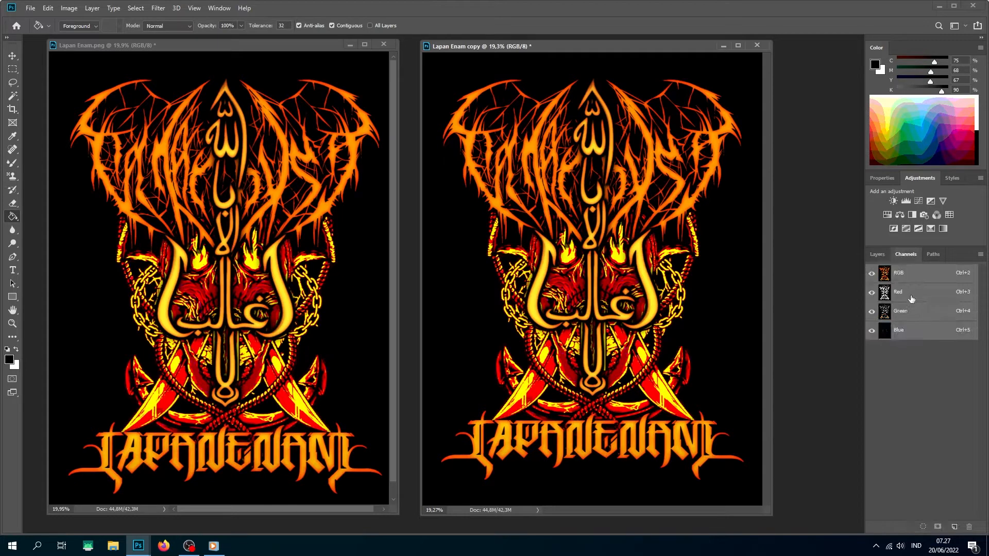
key(w)
click(903, 293)
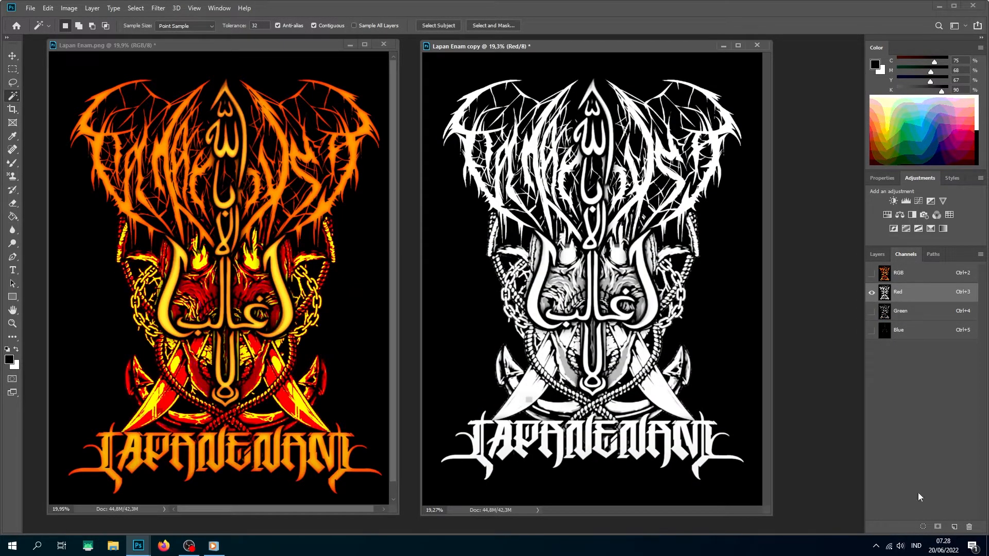
click(923, 527)
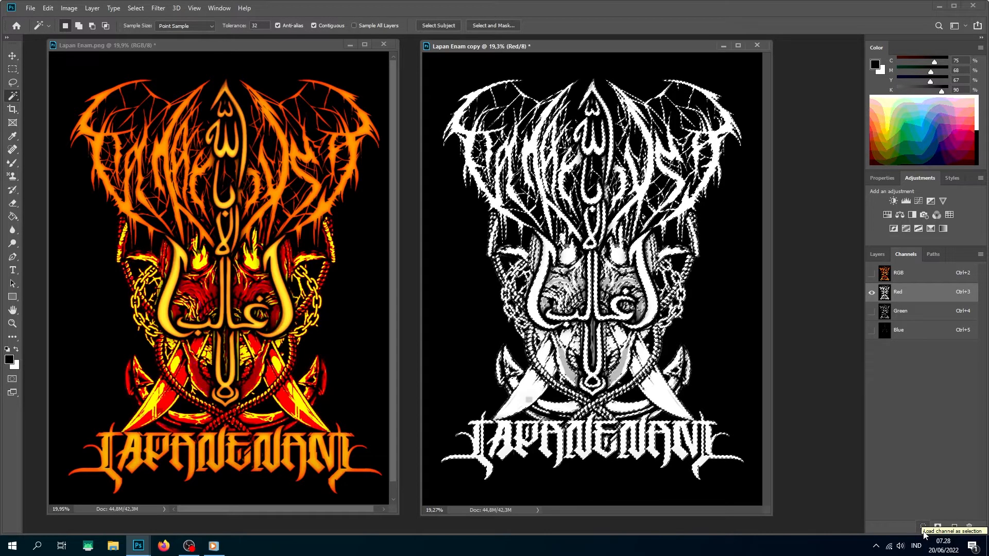
- Save the selection as a new alpha channel from the RGB composite, make that channel active and deselect
click(914, 280)
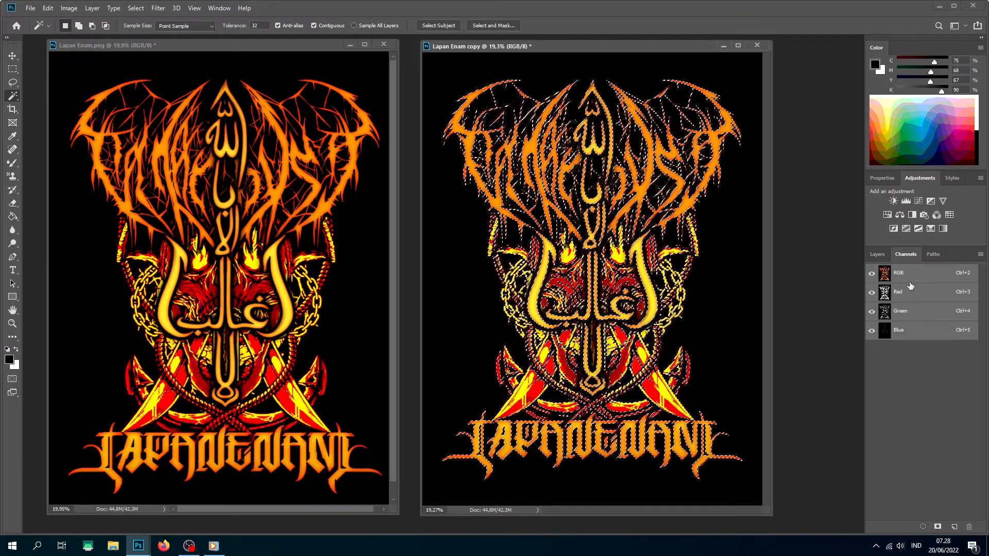
click(937, 528)
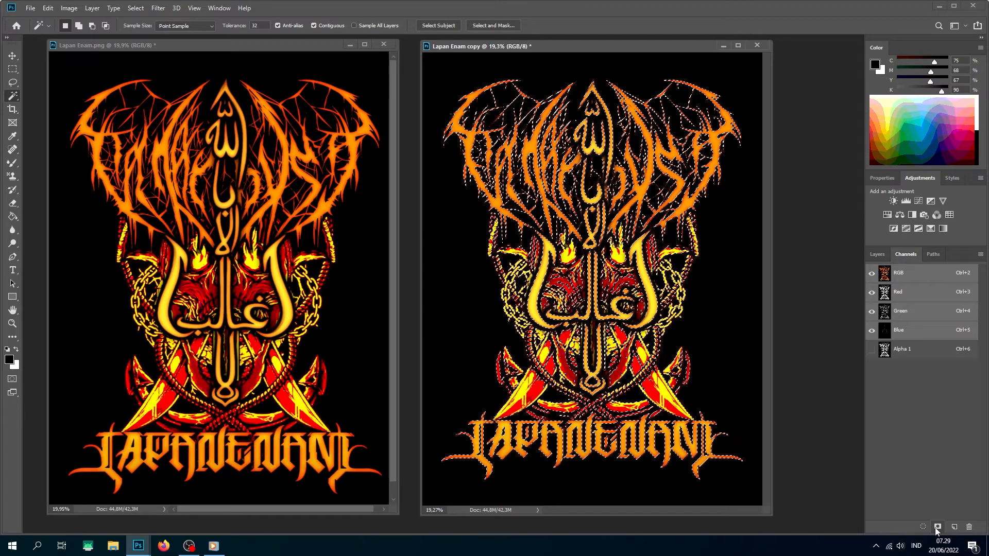
click(925, 352)
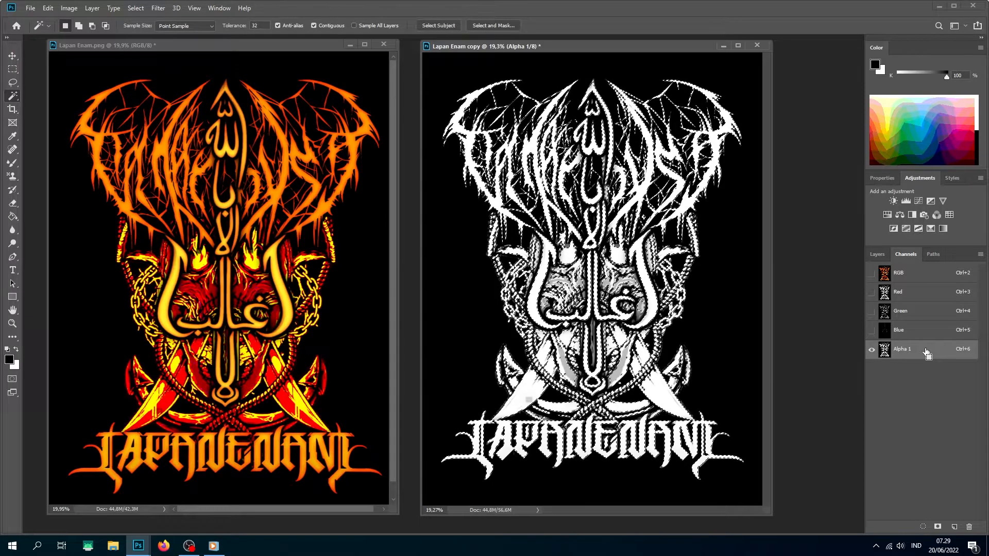
key(ctrl+d)
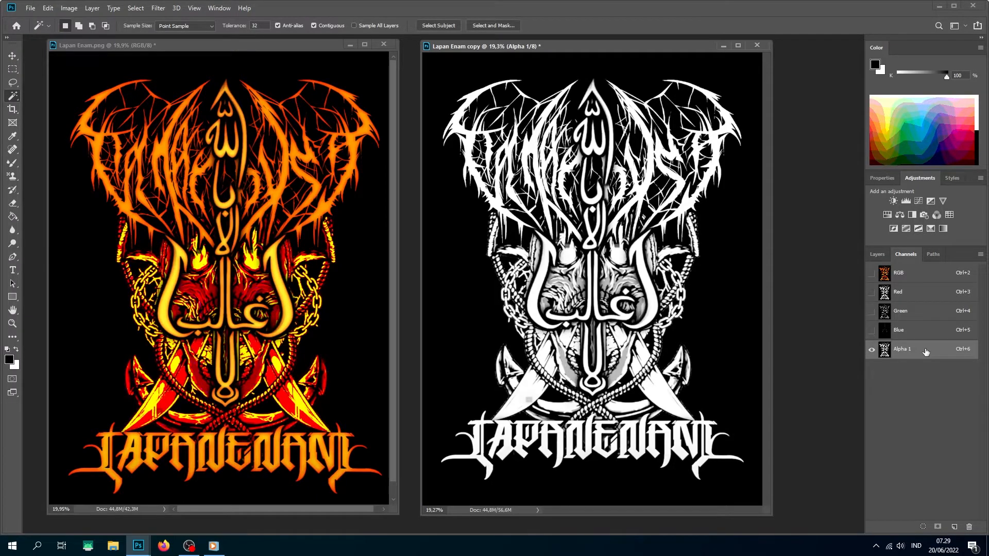
- Turn the alpha channel into a spot color channel named "Black" with color 000000 and 1% opacity
double_click(926, 352)
click(431, 229)
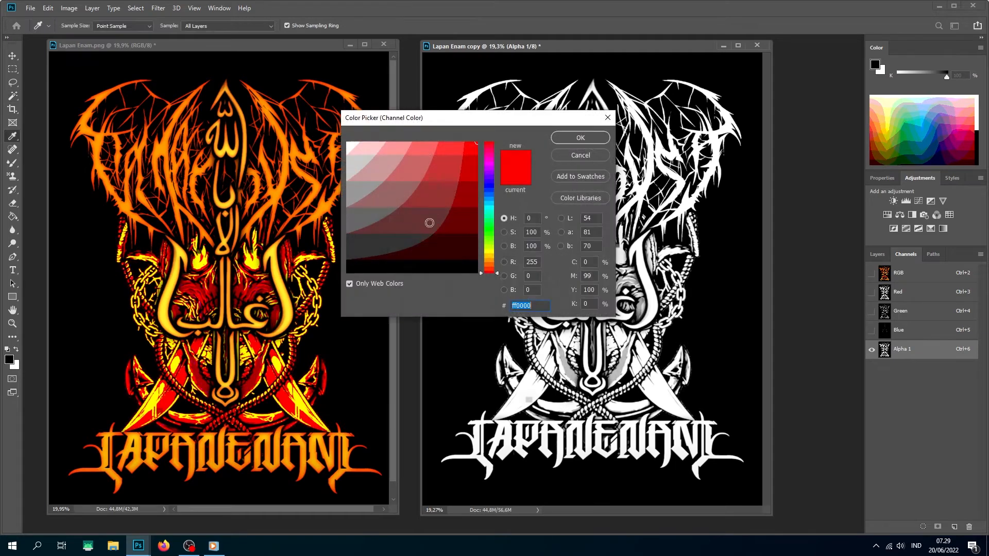
click(347, 143)
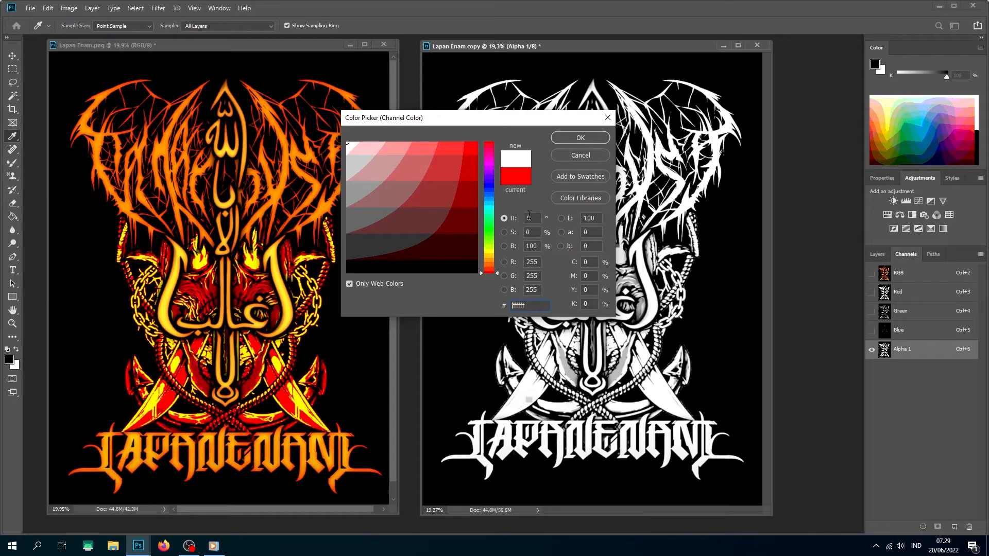
click(475, 272)
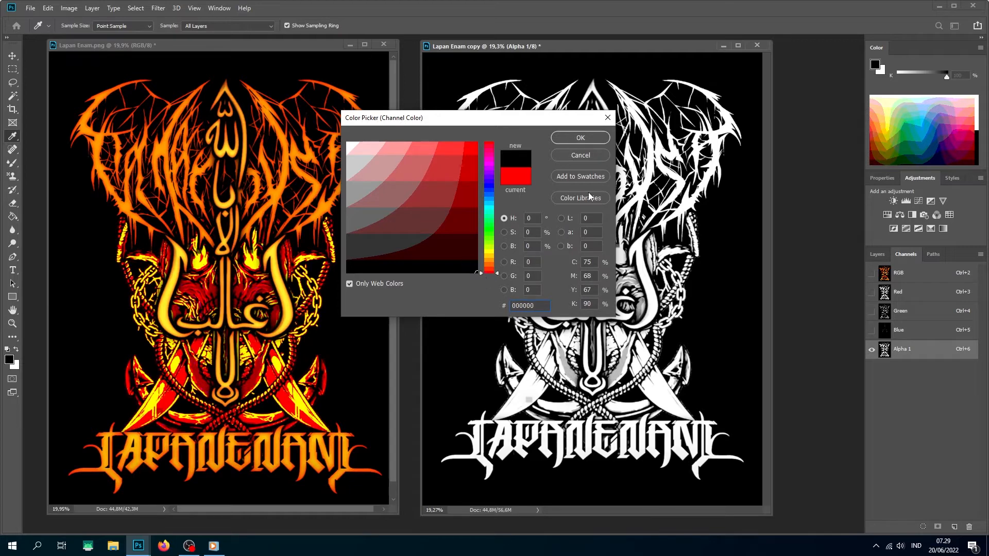
click(602, 140)
double_click(485, 234)
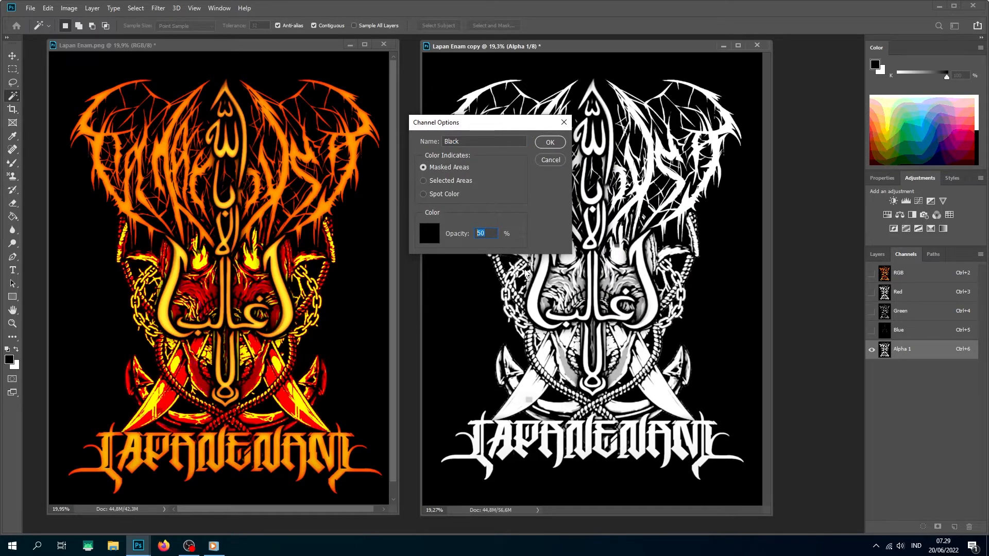
text(1)
click(426, 194)
click(550, 142)
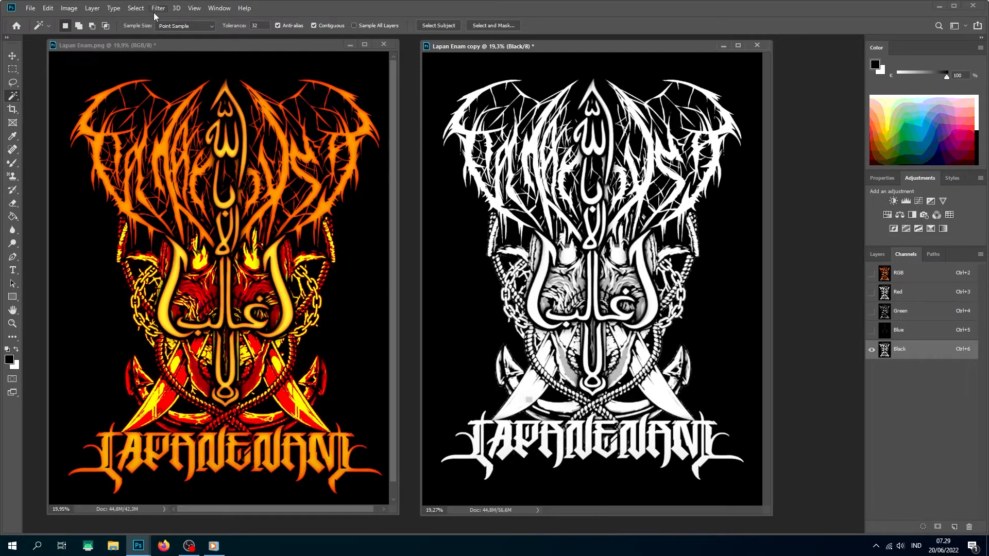
- Convert the Black channel to a 300 pixels/inch bitmap, discarding other channels, using a 55 lines/inch, 22.5-degree Diamond halftone screen
click(70, 9)
mouse_move(86, 20)
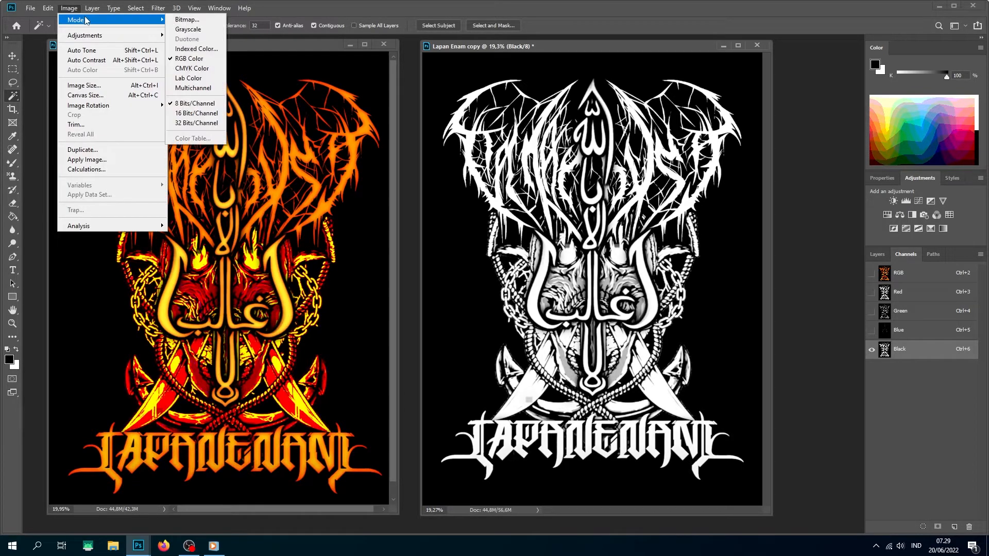
click(175, 20)
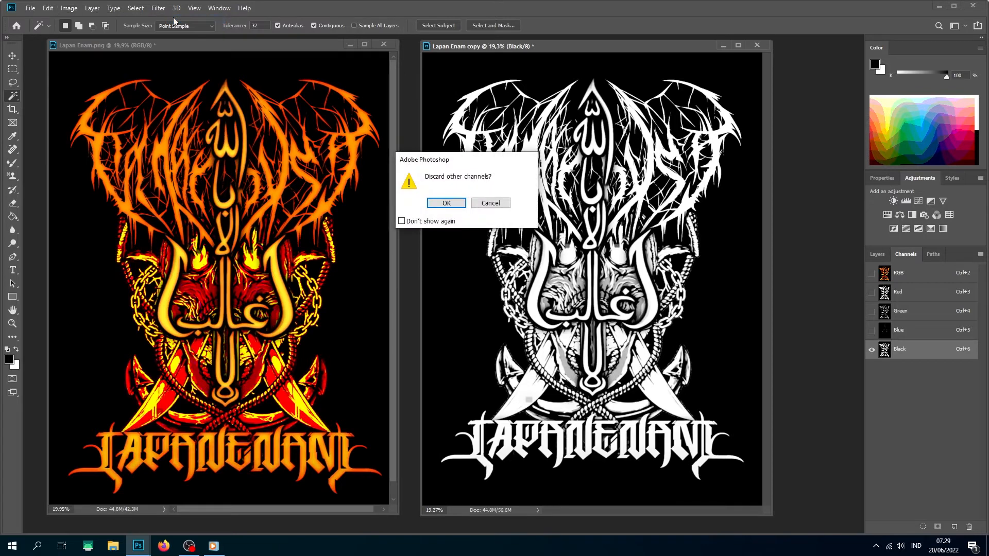
click(451, 206)
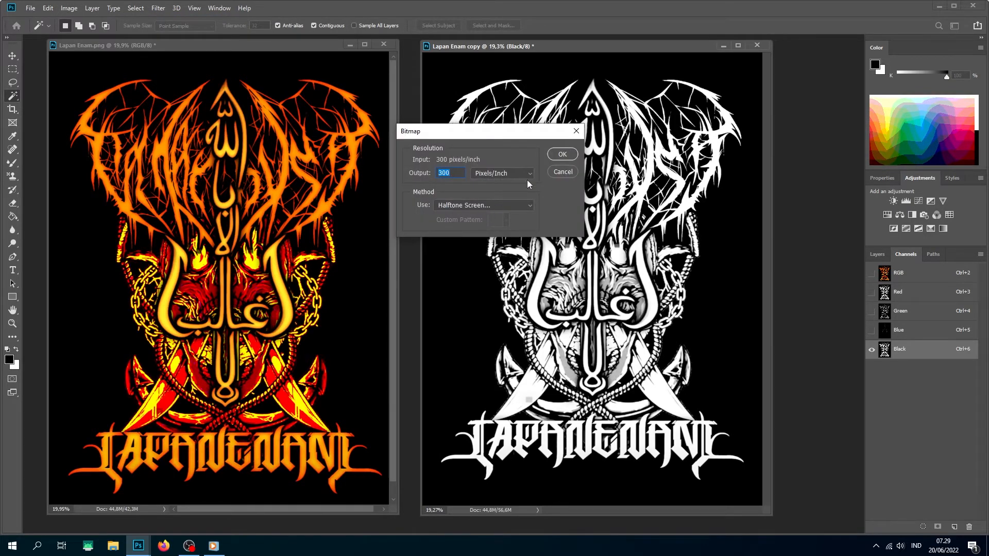
click(558, 151)
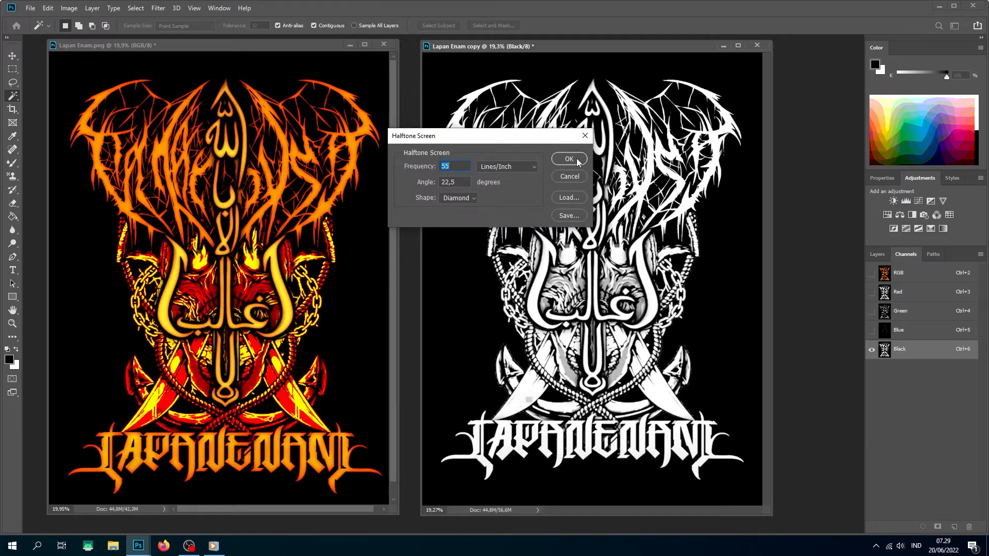
click(474, 200)
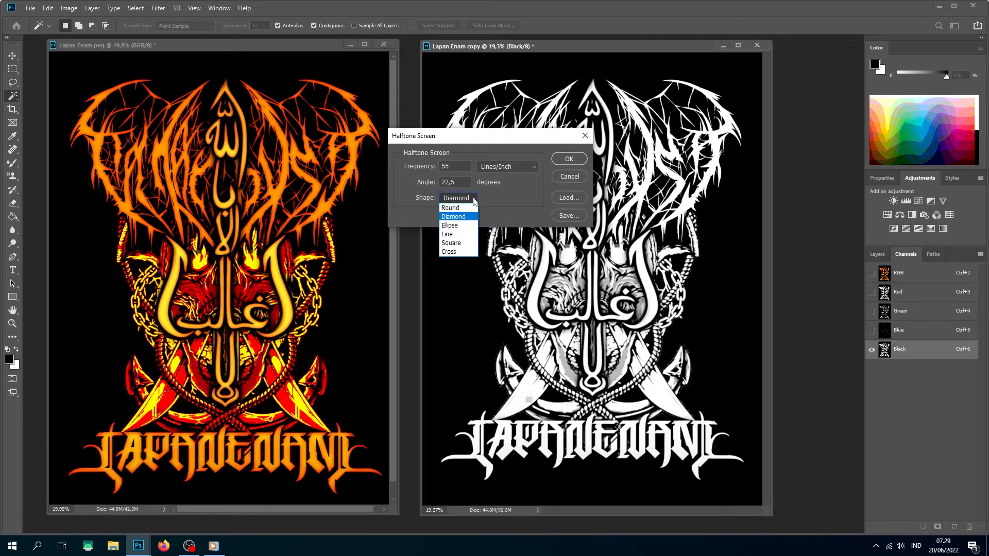
click(475, 200)
click(569, 158)
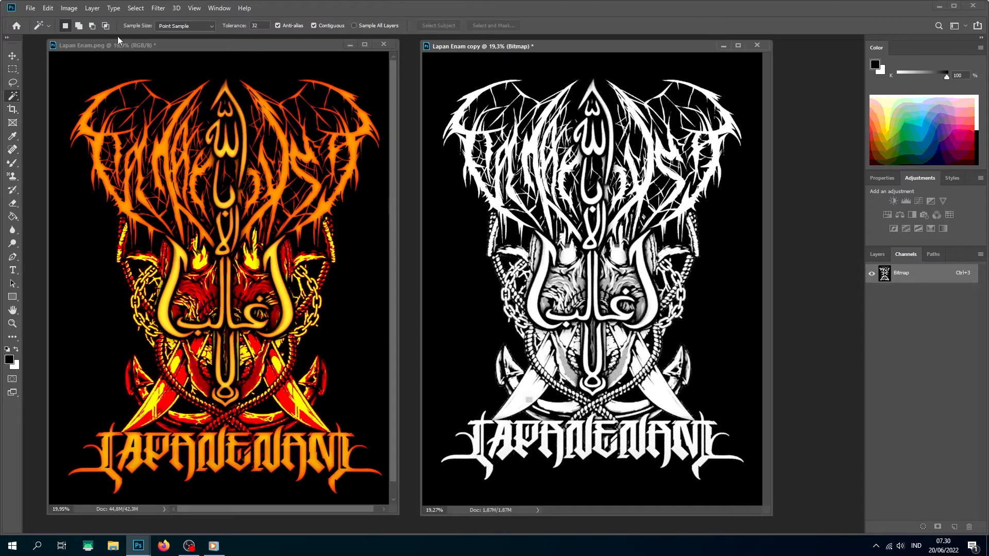
- Convert the halftone bitmap copy to Grayscale with a size ratio of 1 and check its dot pattern
click(68, 10)
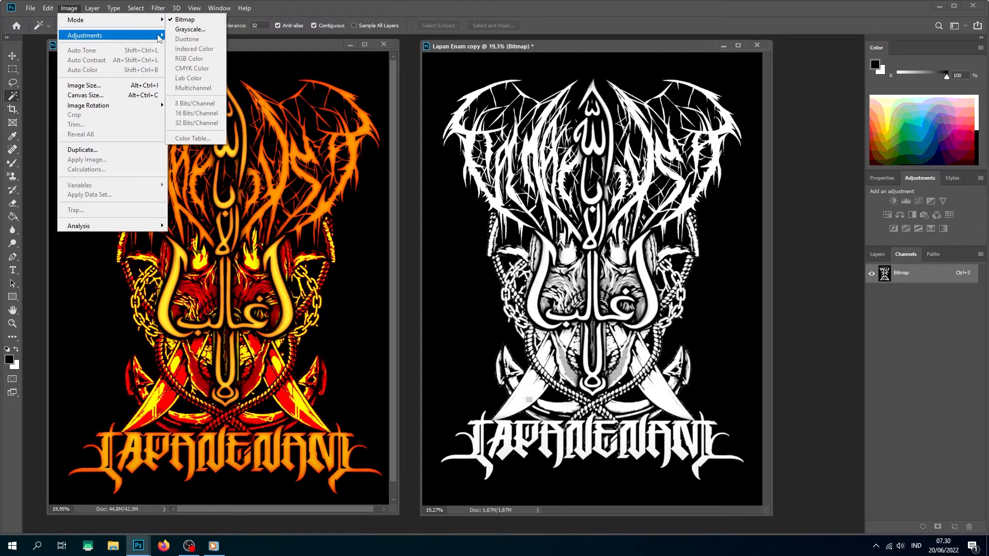
mouse_move(159, 37)
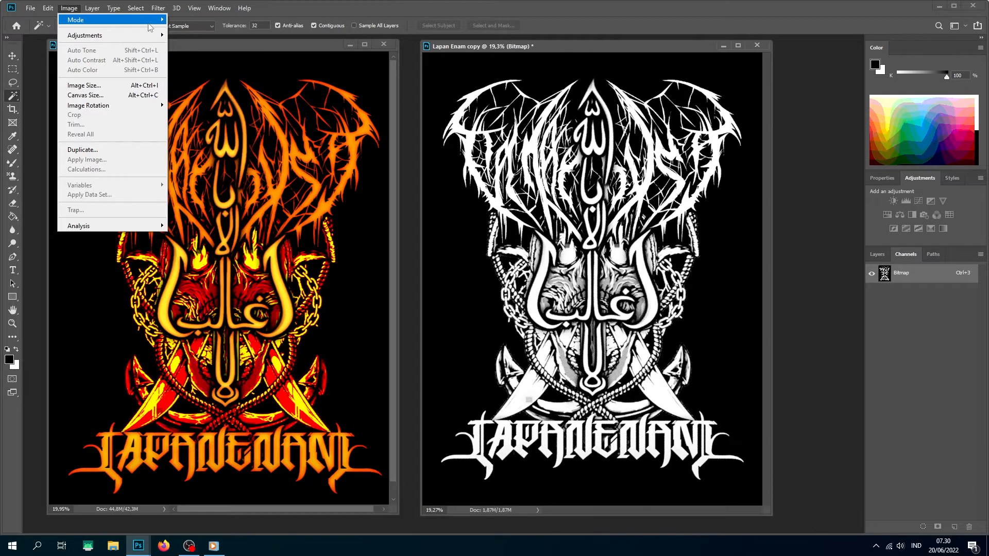
click(176, 30)
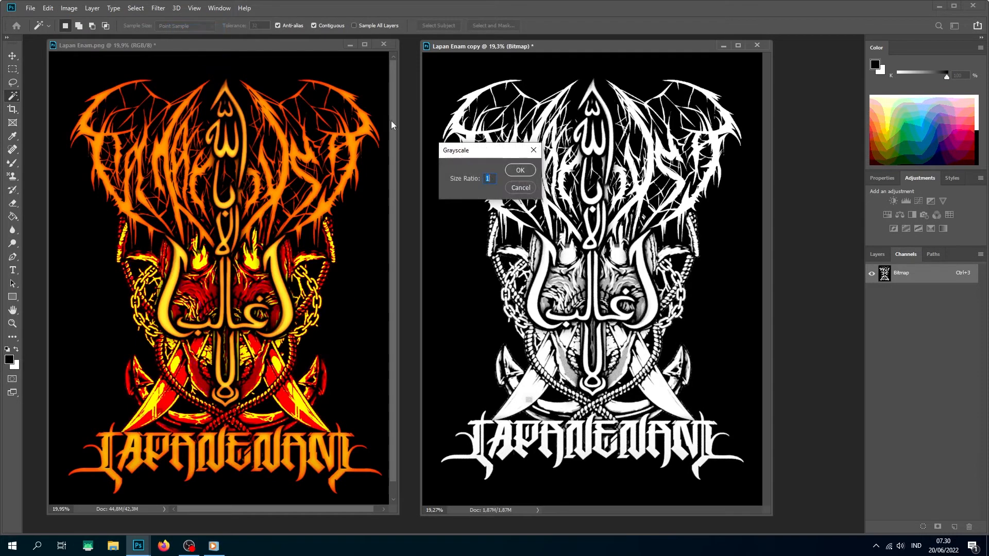
click(520, 172)
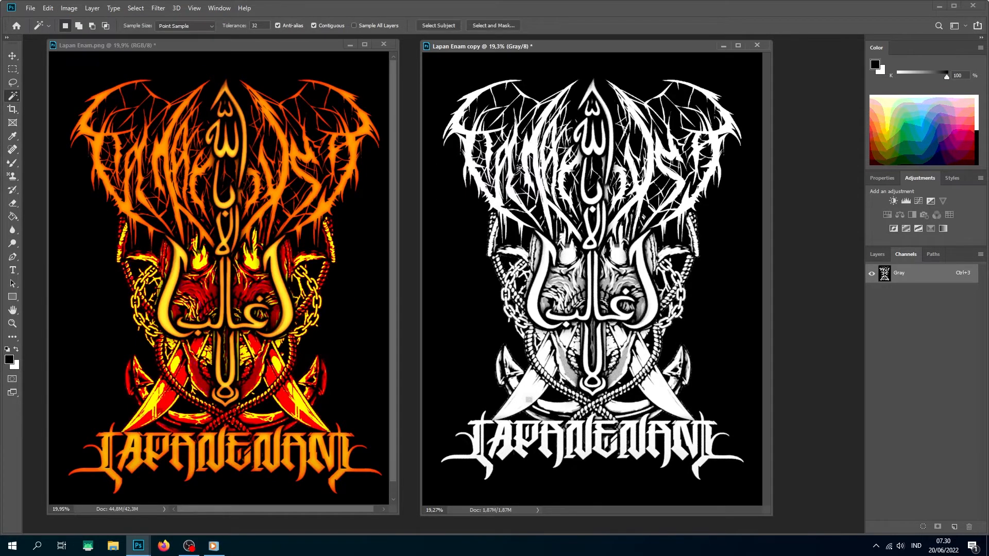
key(v)
scroll(574, 322, up, 3)
scroll(575, 322, up, 3)
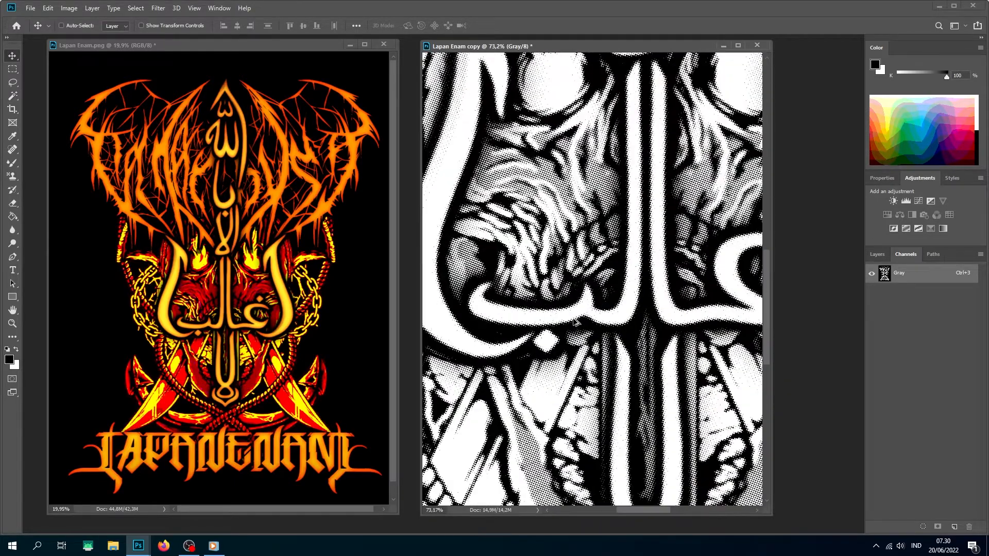
scroll(574, 322, down, 6)
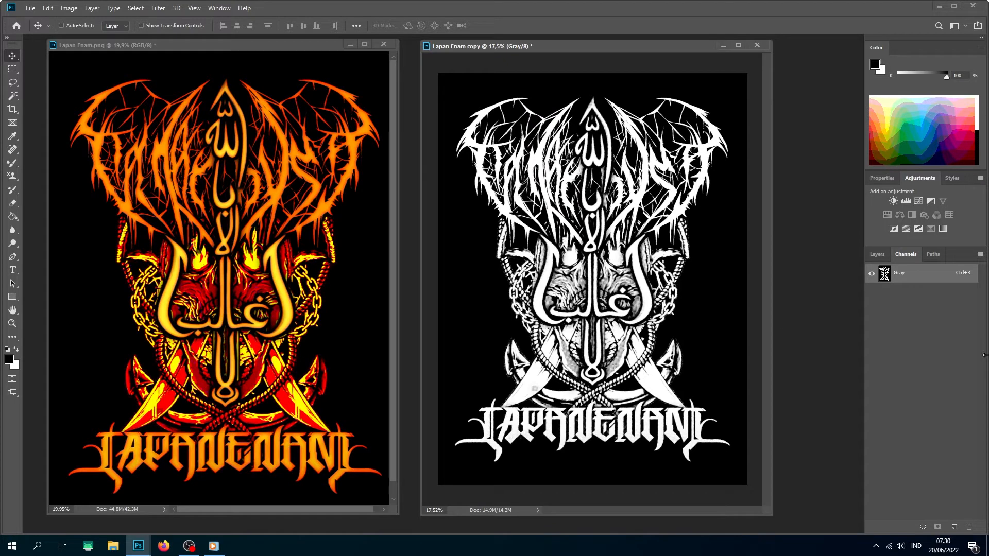
- Invert the grayscale halftone copy and load its Gray channel as a selection
key(w)
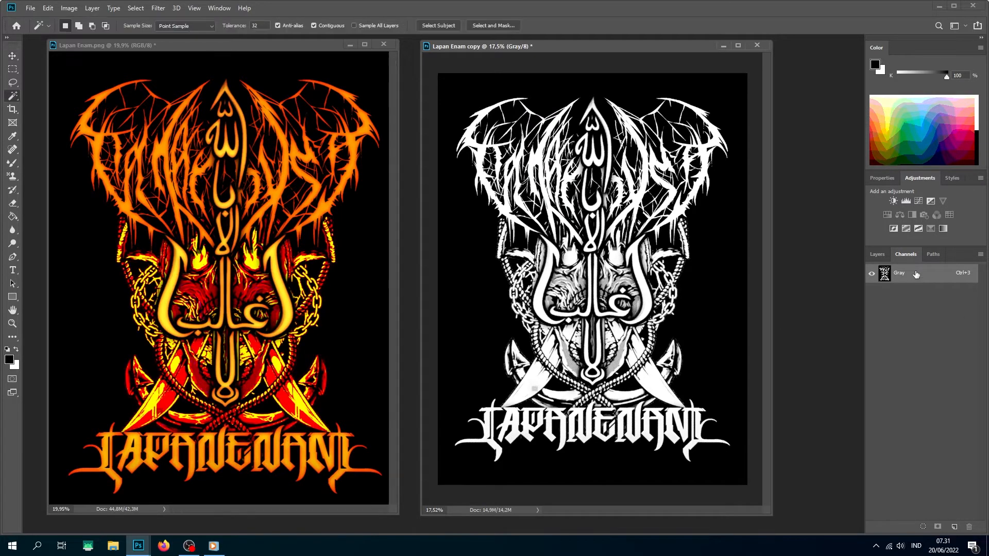
key(ctrl+i)
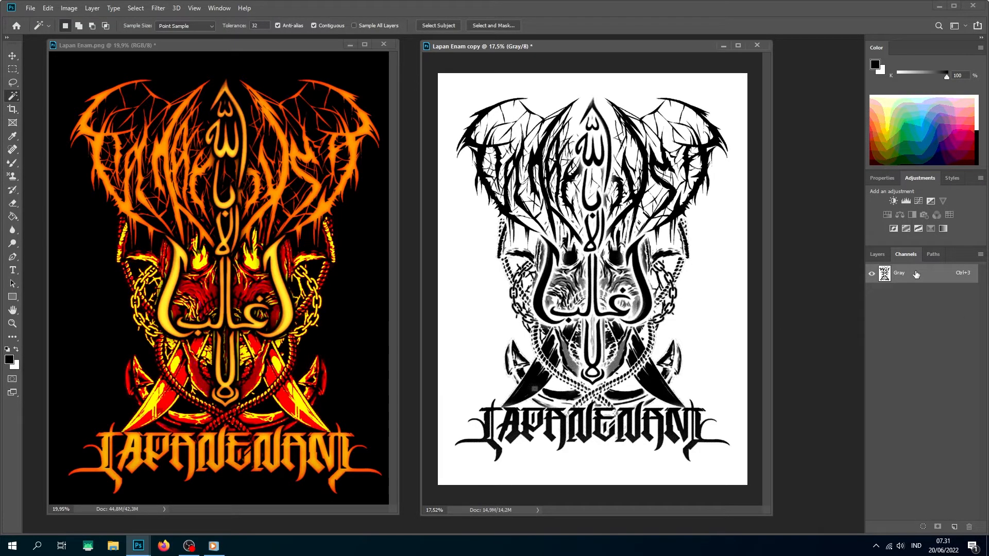
click(924, 527)
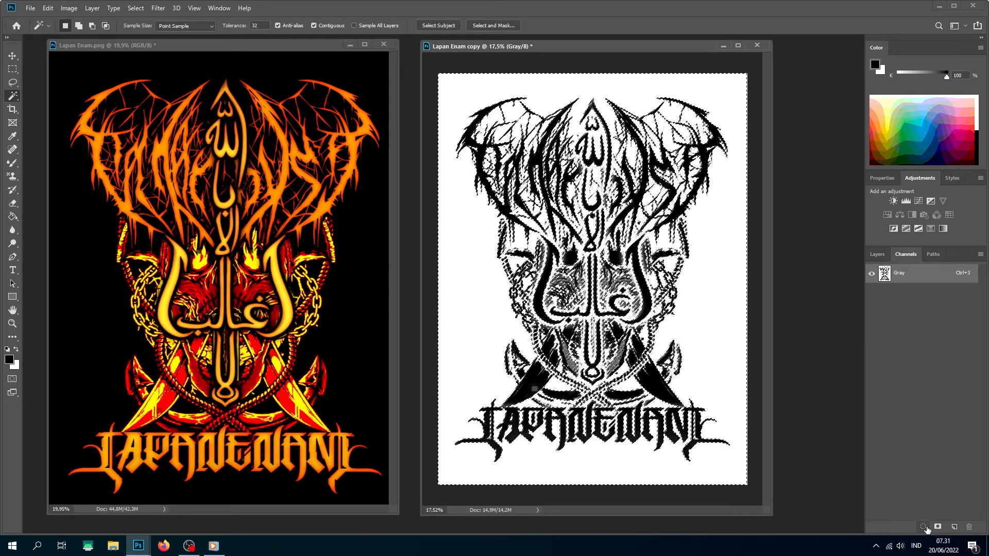
- Transfer the halftone selection from the copy into Lapan Enam.png and close the copy without saving
click(280, 43)
key(ctrl+d)
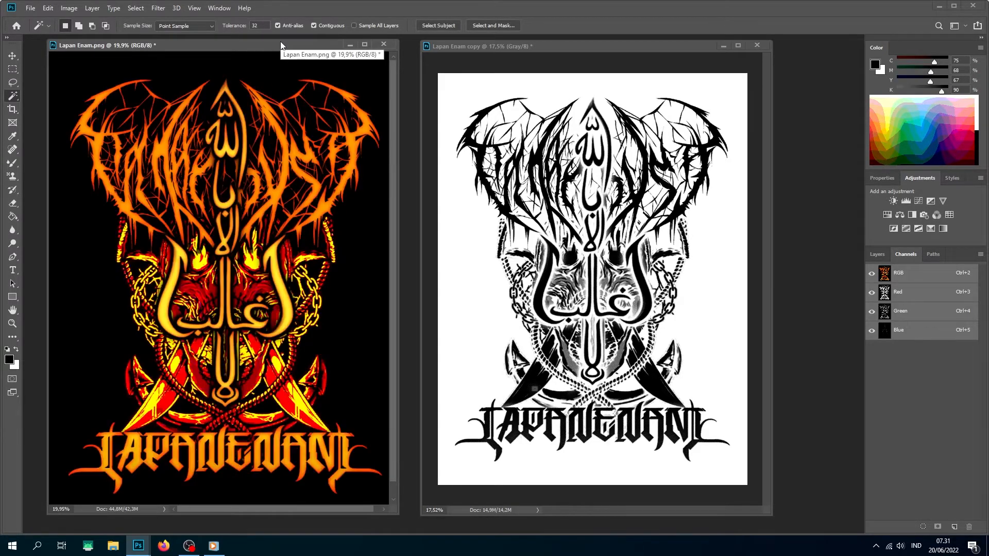
click(536, 45)
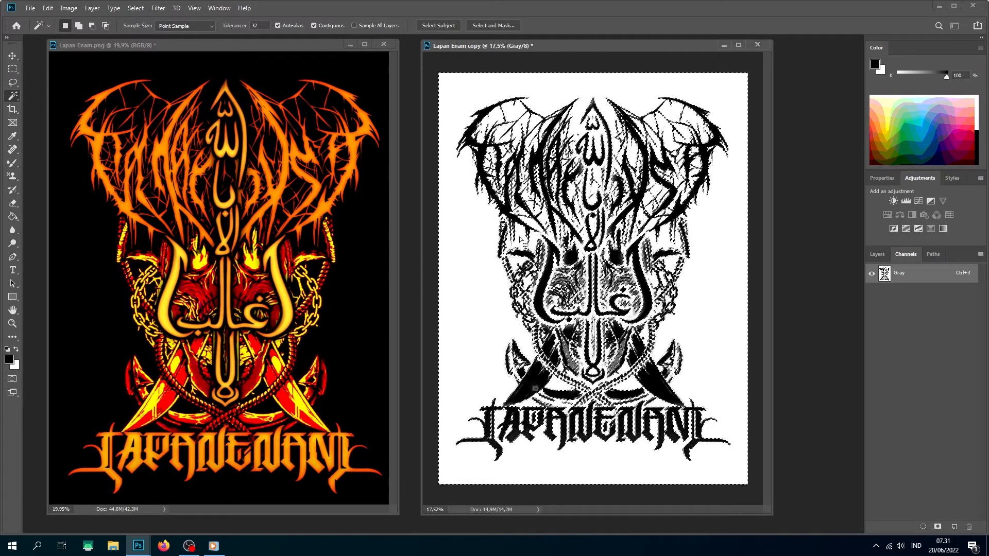
drag(550, 233, 181, 234)
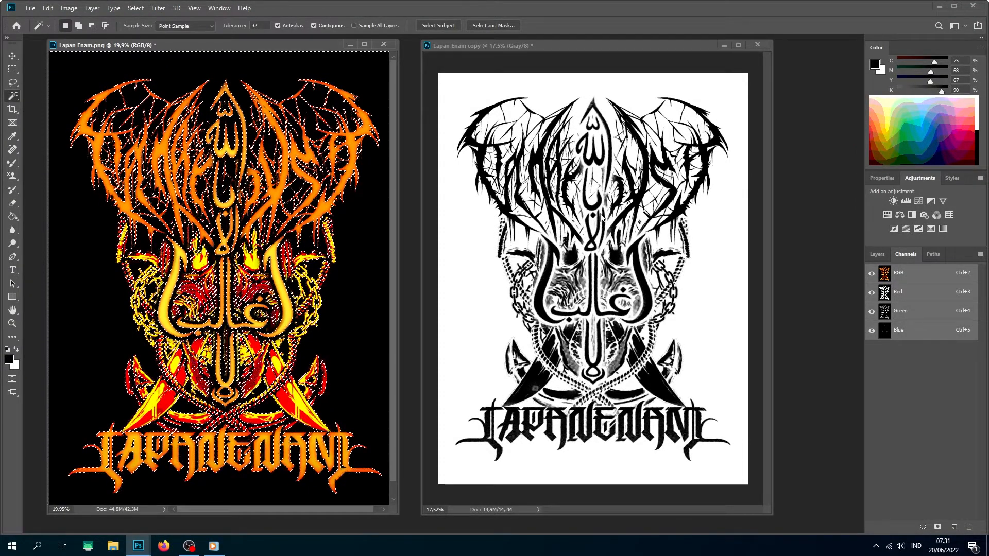
click(688, 44)
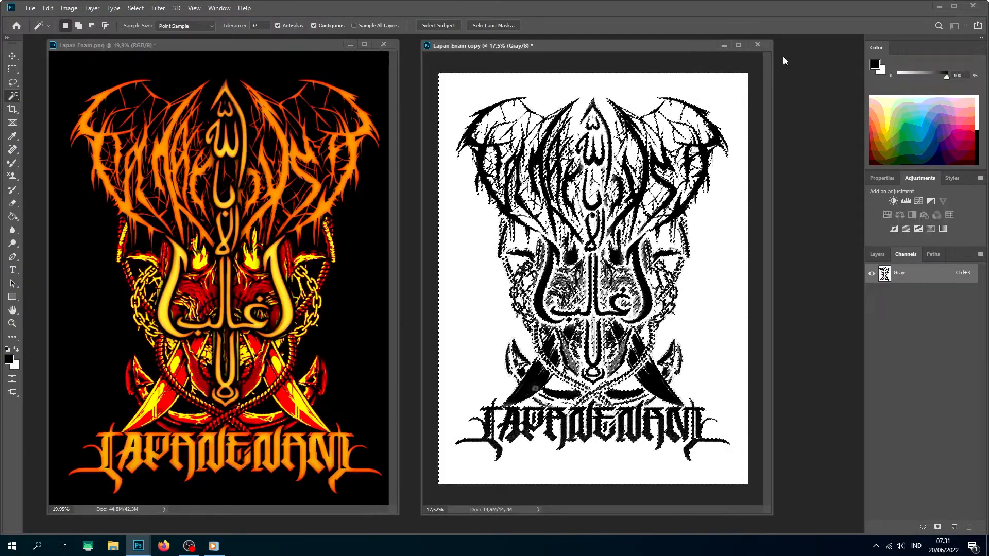
click(758, 45)
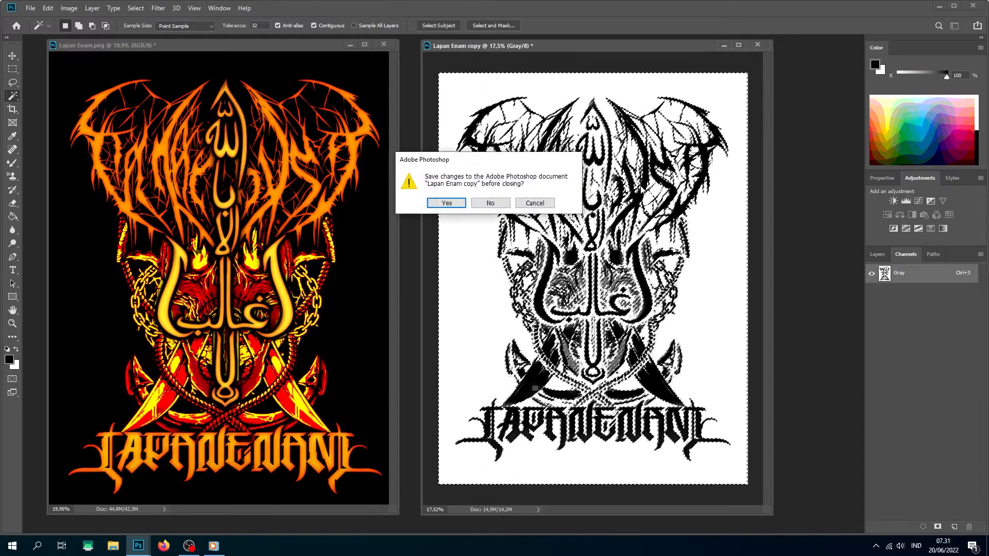
click(492, 203)
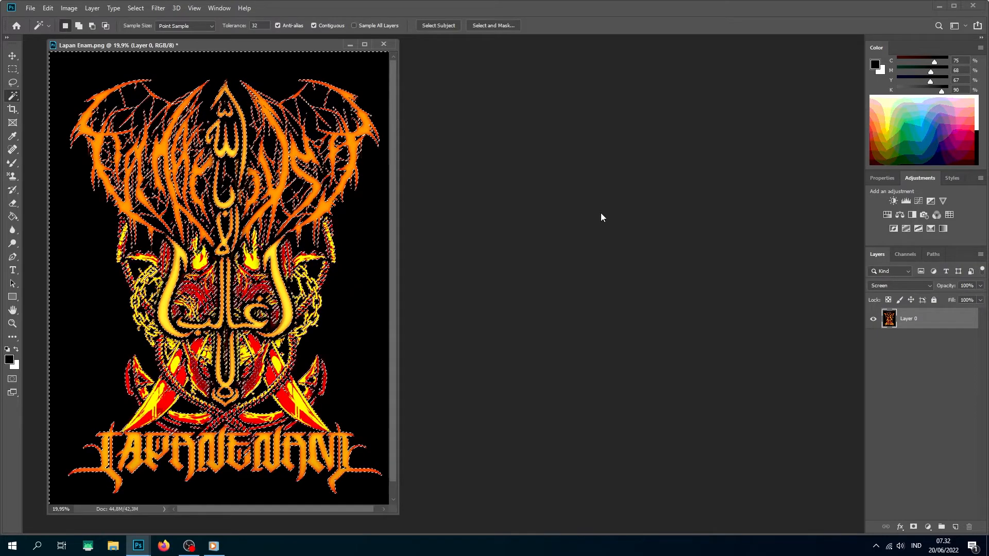
- Delete the selected halftone areas from Layer 0 of the original artwork and deselect
key(Delete)
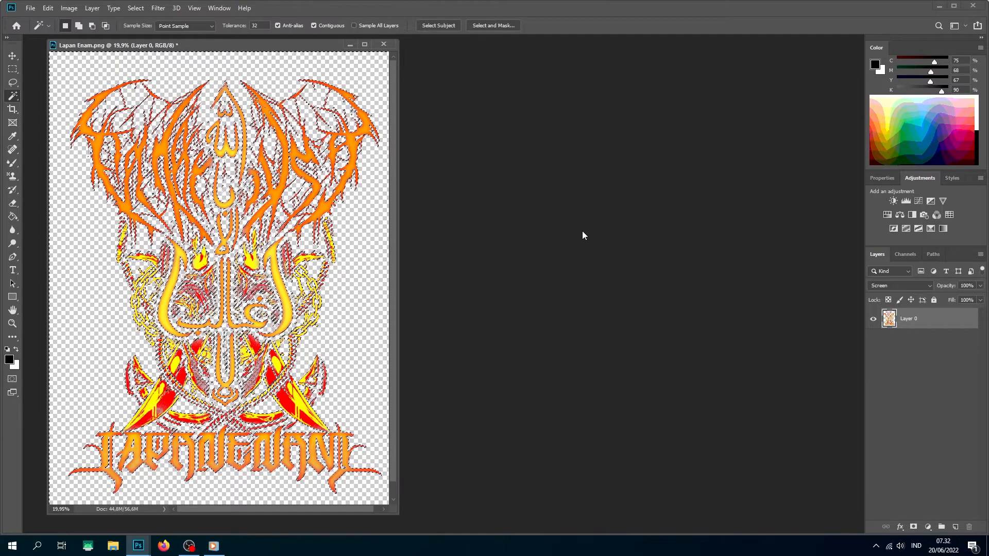
key(ctrl+d)
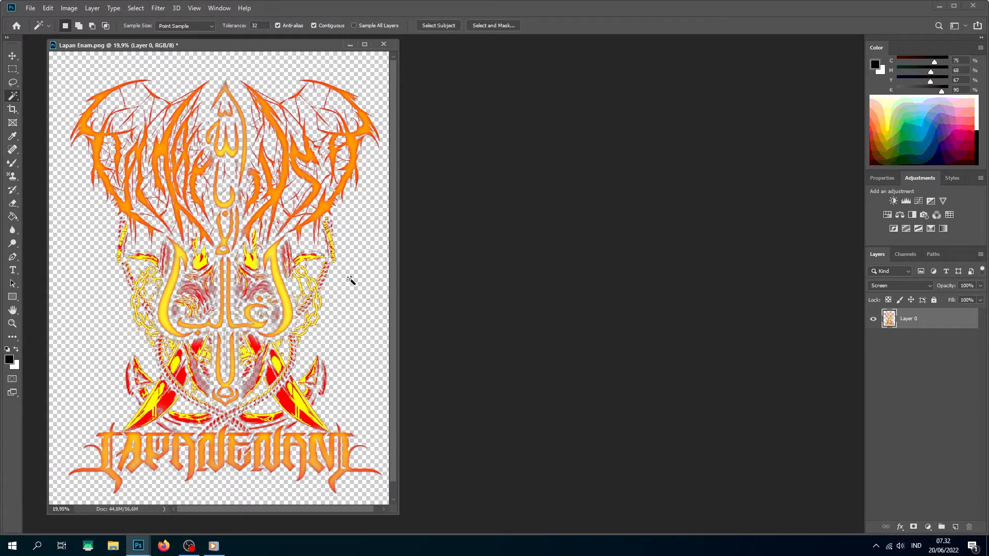
- Add a new layer beneath Layer 0, dock the document window, and fill the new layer with black using the Paint Bucket
click(956, 528)
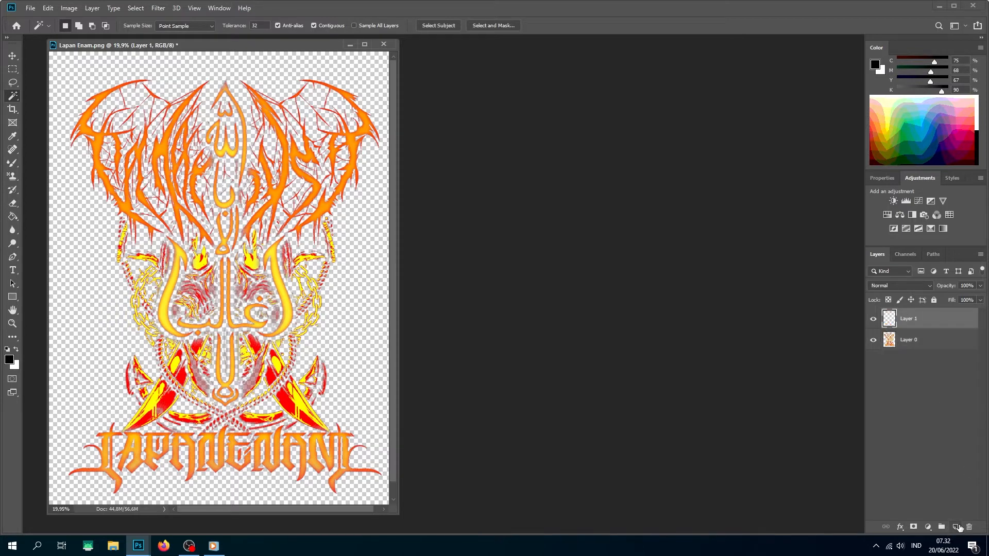
drag(927, 326, 929, 351)
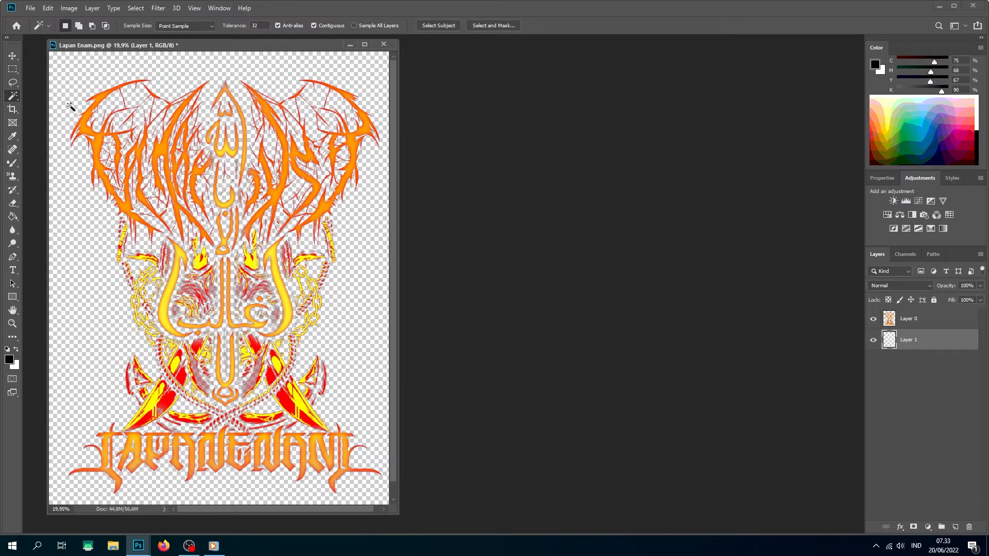
drag(149, 49, 148, 36)
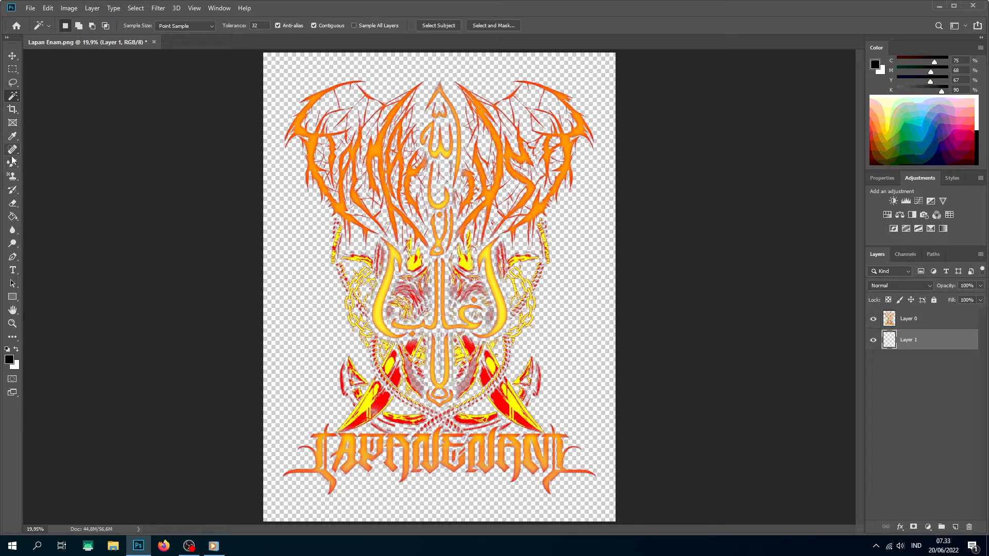
click(13, 216)
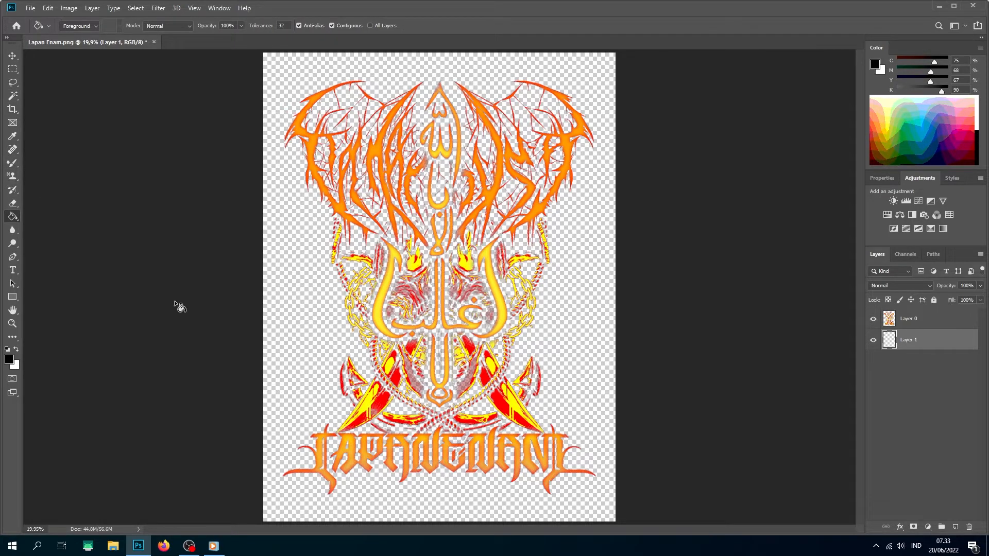
click(284, 262)
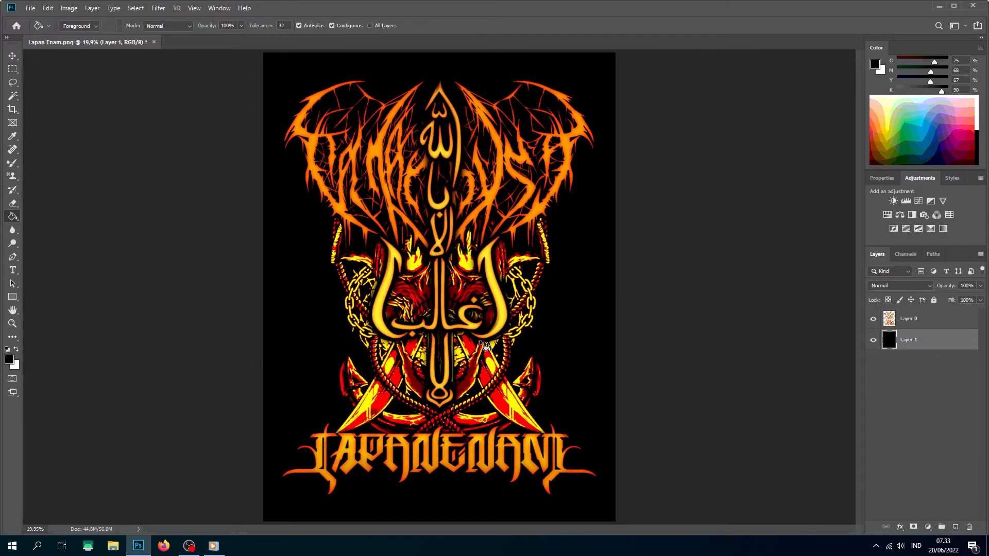
- Make Layer 0 active with the Move tool and inspect the halftoned artwork against the black background
click(13, 55)
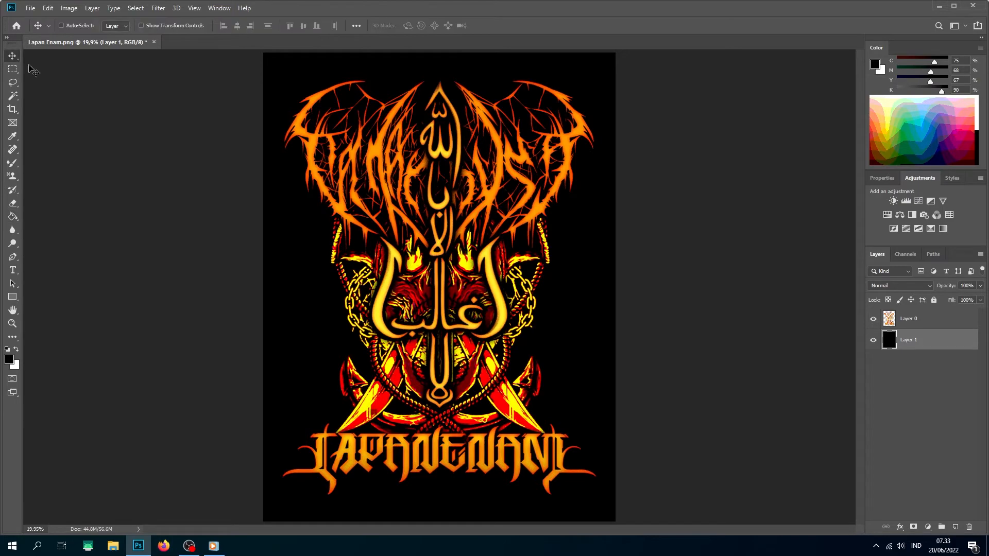
ctrl+click(463, 341)
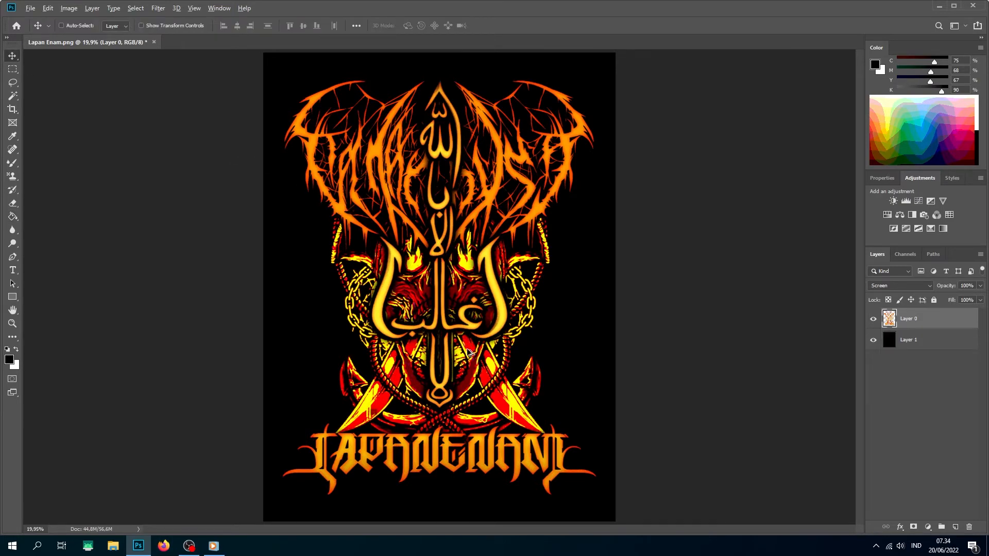
scroll(467, 352, up, 5)
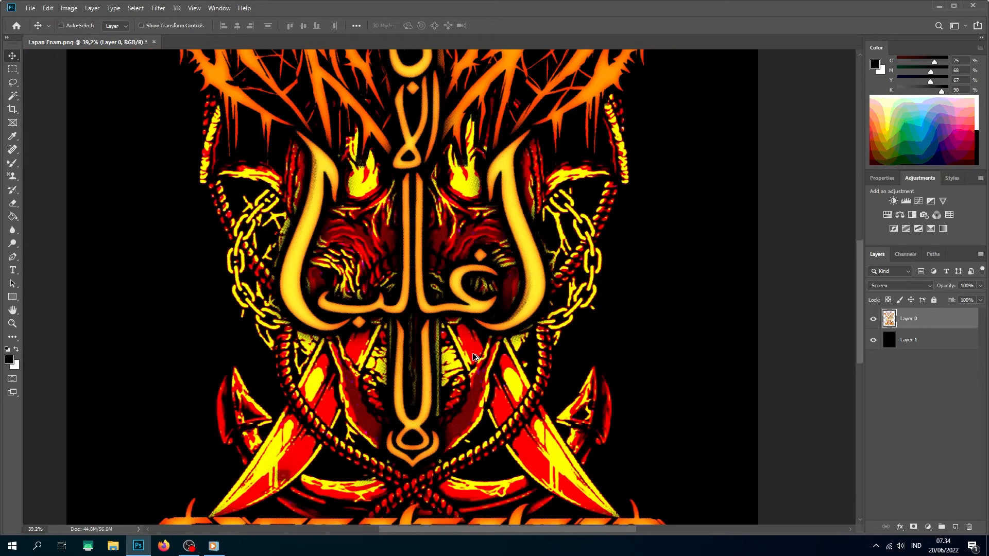
scroll(473, 356, down, 5)
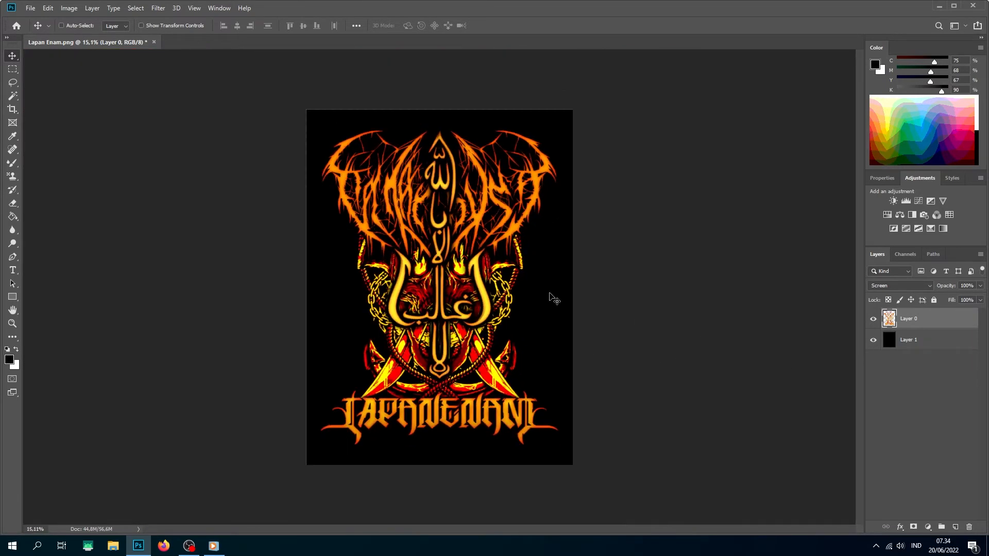